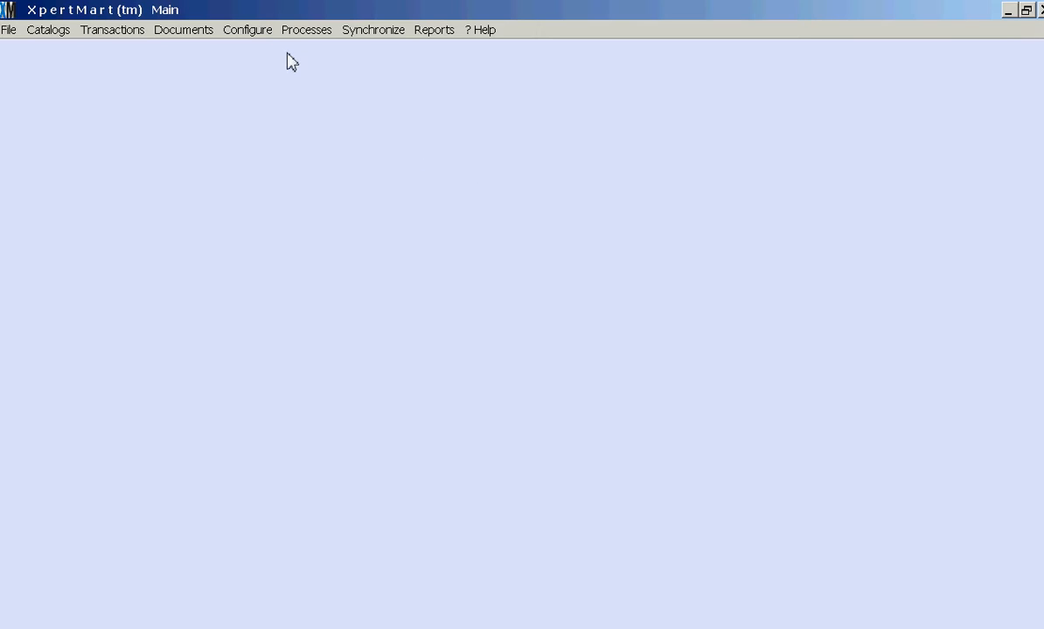
Step: Open the clients catalog and bring up its list of available reports
{"action": "left_click", "coordinate": [54, 32]}
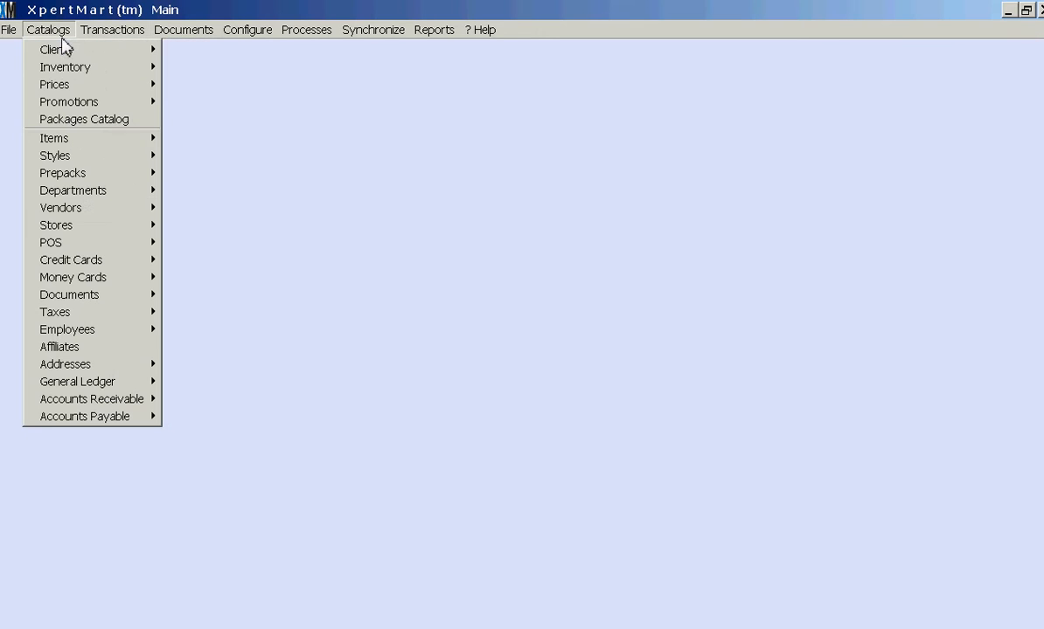
{"action": "mouse_move", "coordinate": [162, 52]}
{"action": "left_click", "coordinate": [202, 54]}
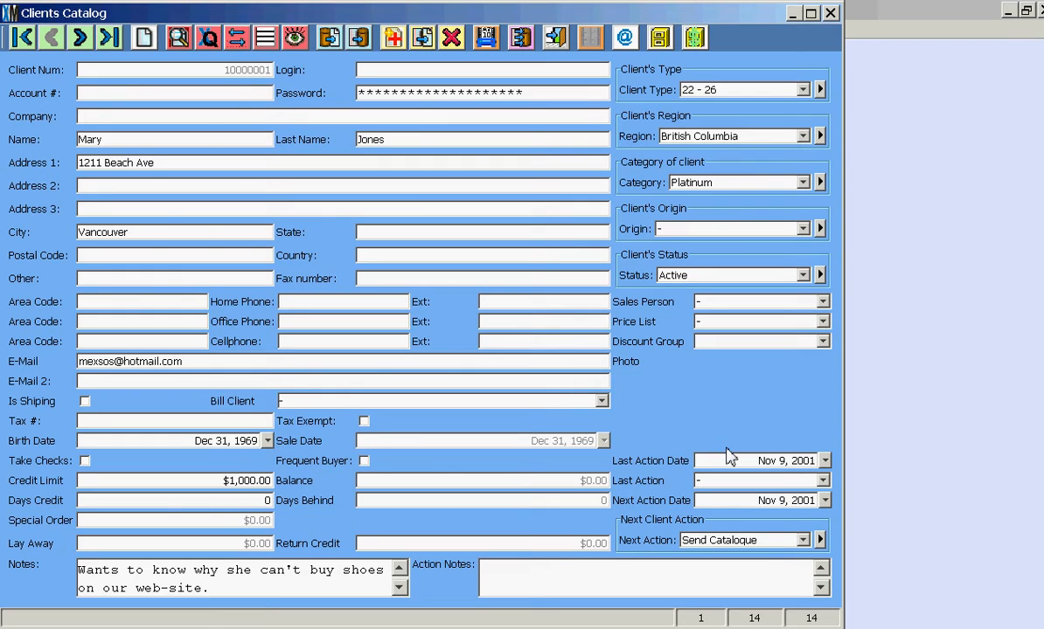
{"action": "left_click", "coordinate": [487, 40]}
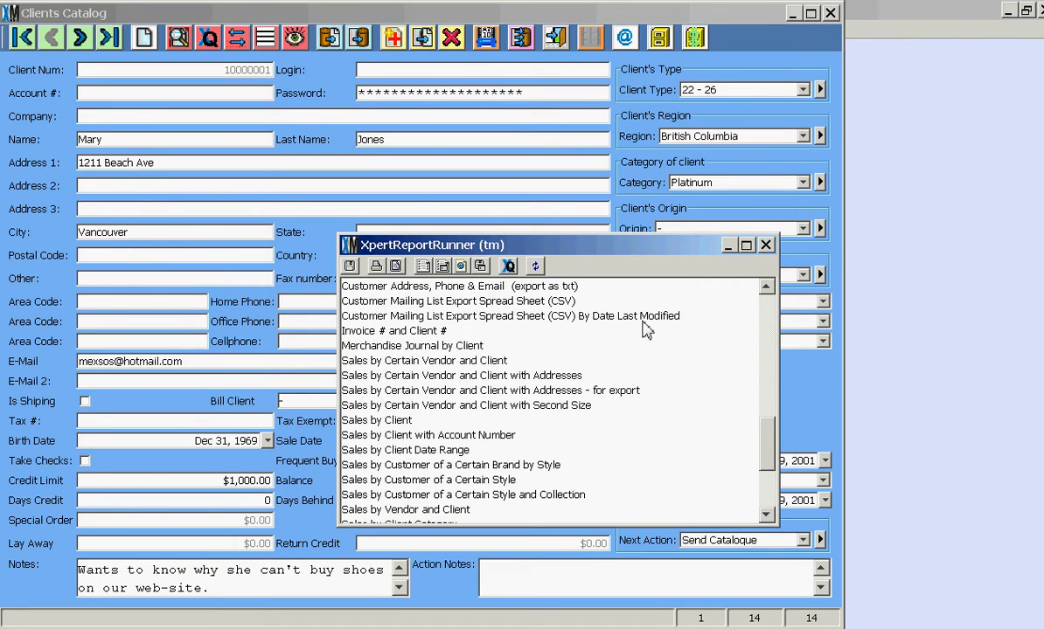
Step: Preview the report Customer Mailing List Export Spread Sheet (CSV) By Date Last Modified, with Jul 1, 1999 as the from date
{"action": "left_click", "coordinate": [645, 316]}
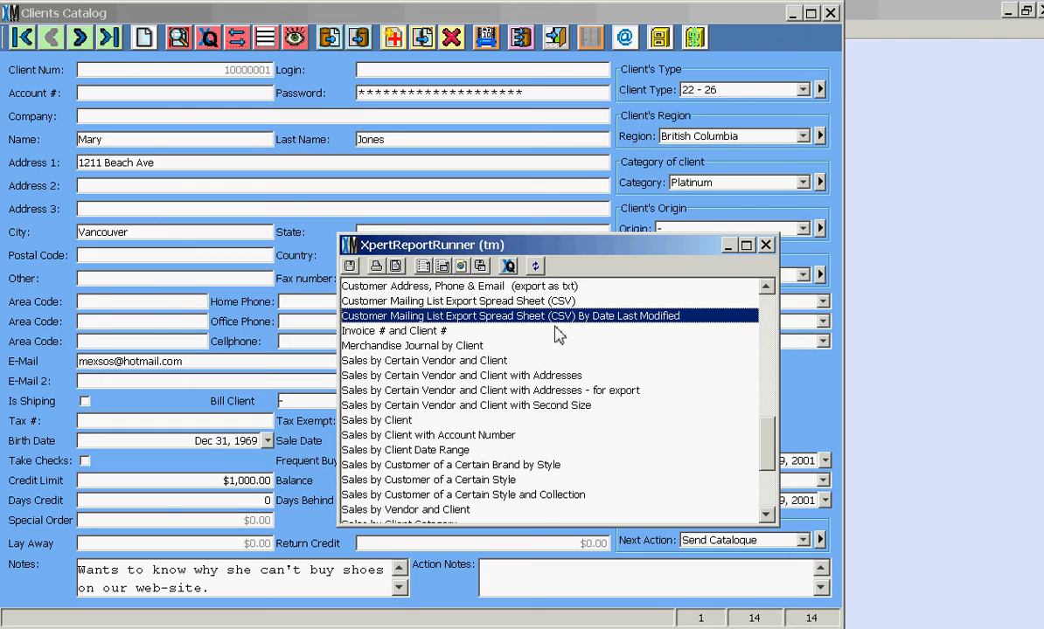
{"action": "left_click", "coordinate": [395, 268]}
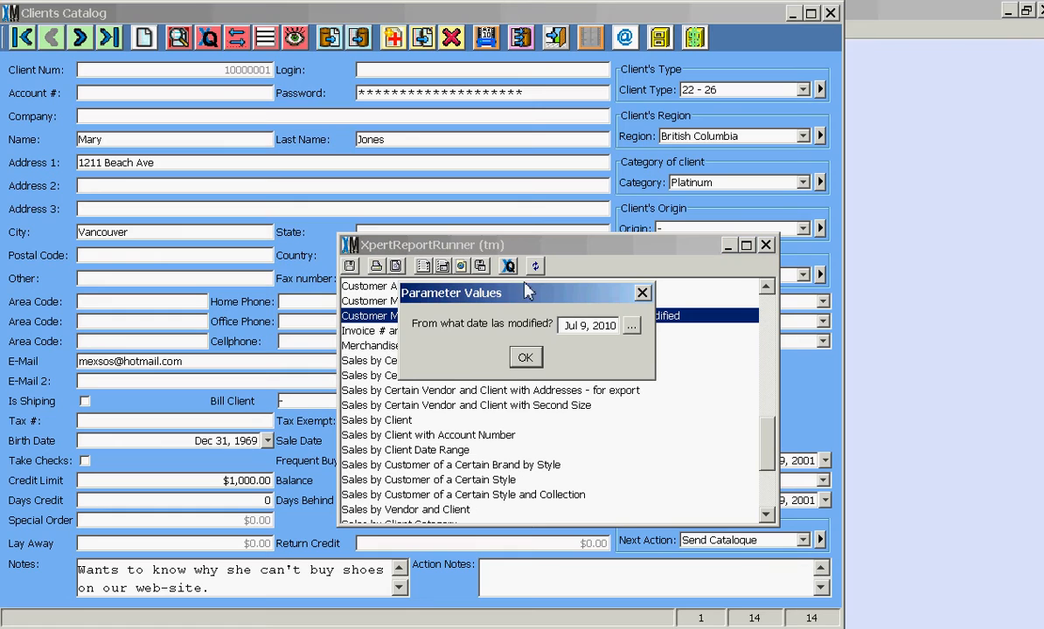
{"action": "left_click", "coordinate": [632, 327]}
{"action": "left_click", "coordinate": [339, 182]}
{"action": "left_click", "coordinate": [339, 182]}
{"action": "left_click", "coordinate": [339, 182]}
{"action": "left_click", "coordinate": [339, 182]}
{"action": "left_click", "coordinate": [339, 182]}
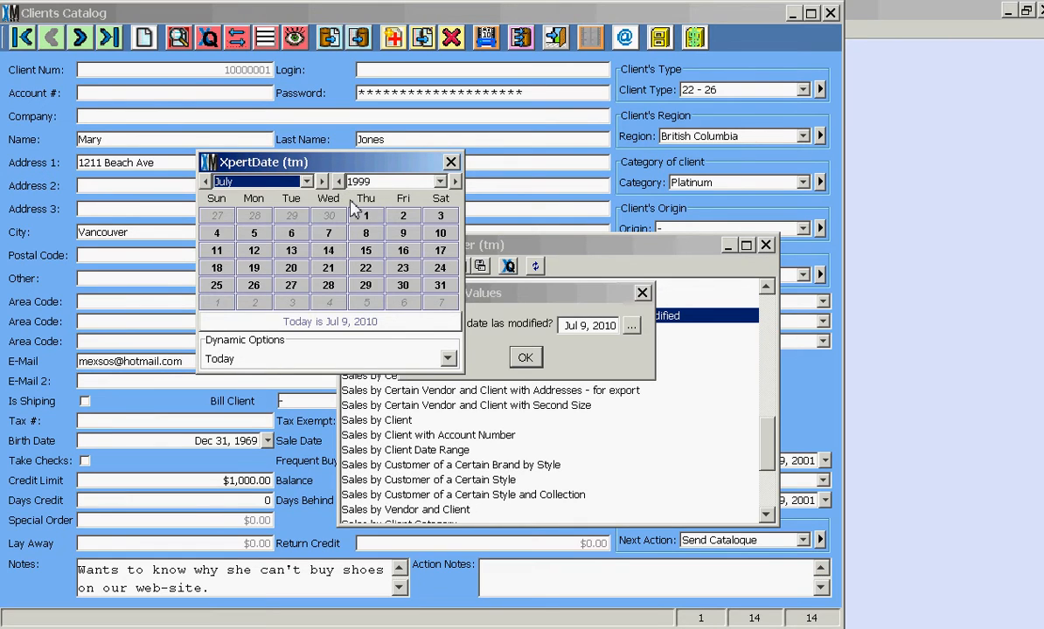
{"action": "left_click", "coordinate": [366, 216]}
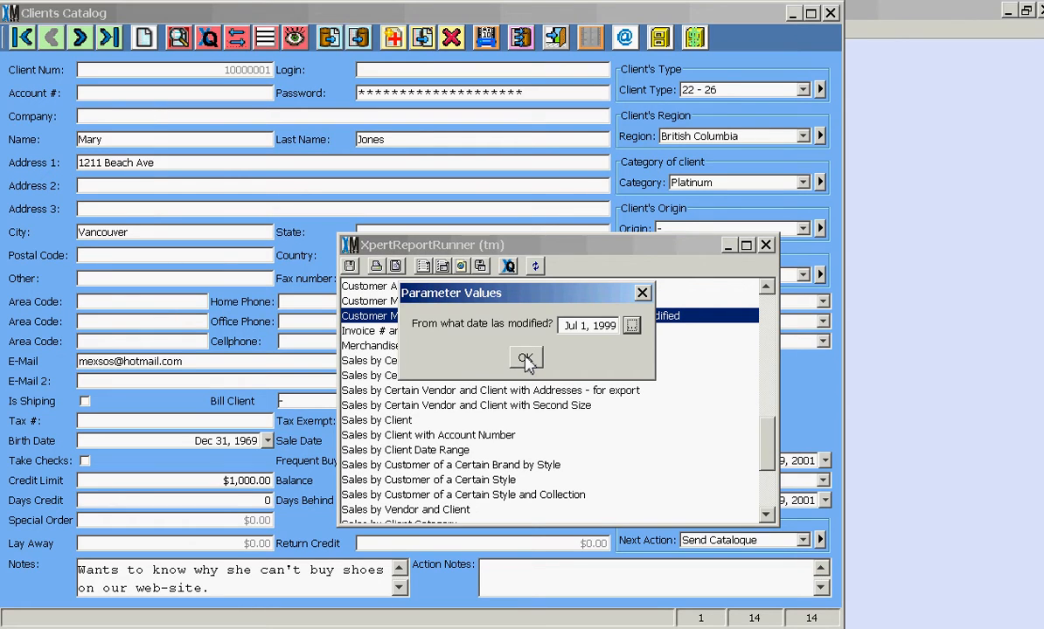
{"action": "left_click", "coordinate": [526, 361]}
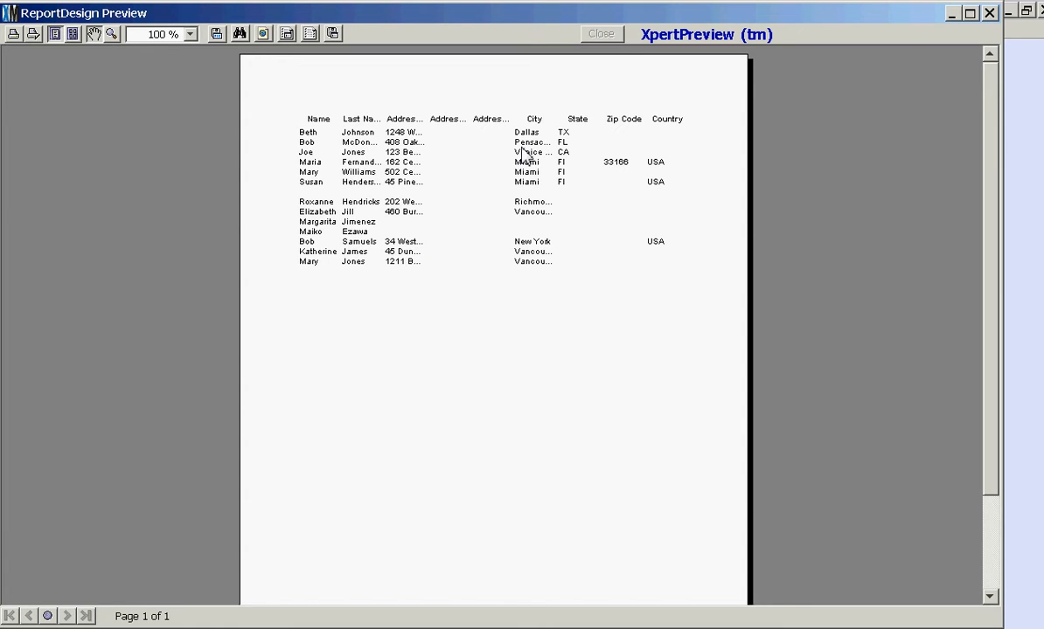
Step: Try to export the report with comma separators as CustomerMailingListByDLM_20100709.csv in C:\0 0 0 Test, reusing the saved data
{"action": "left_click", "coordinate": [287, 37]}
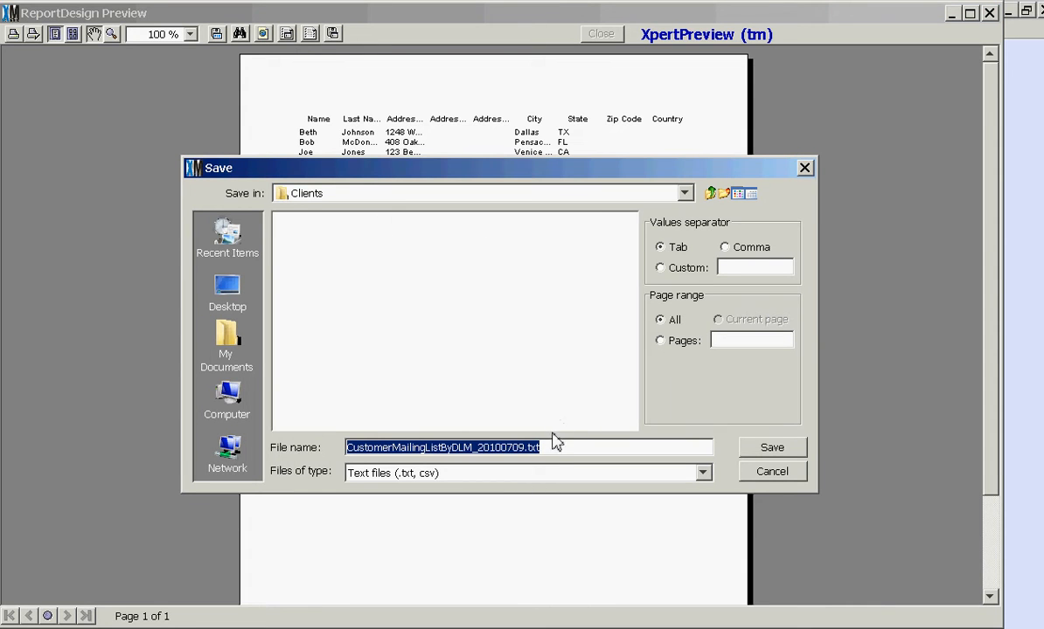
{"action": "left_click", "coordinate": [729, 247]}
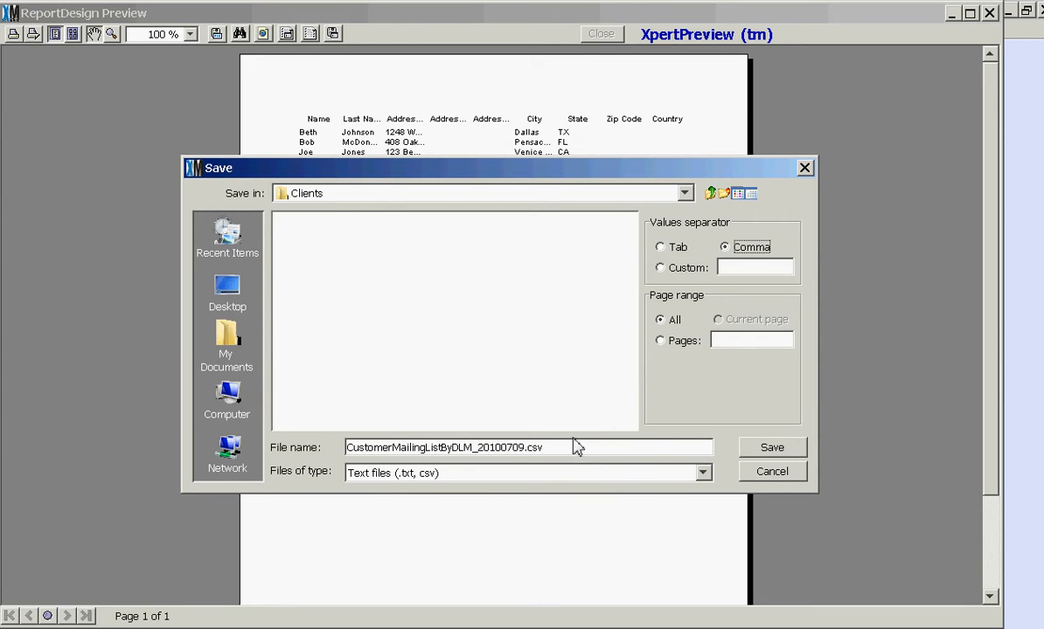
{"action": "left_click_drag", "start_coordinate": [572, 449], "coordinate": [328, 445]}
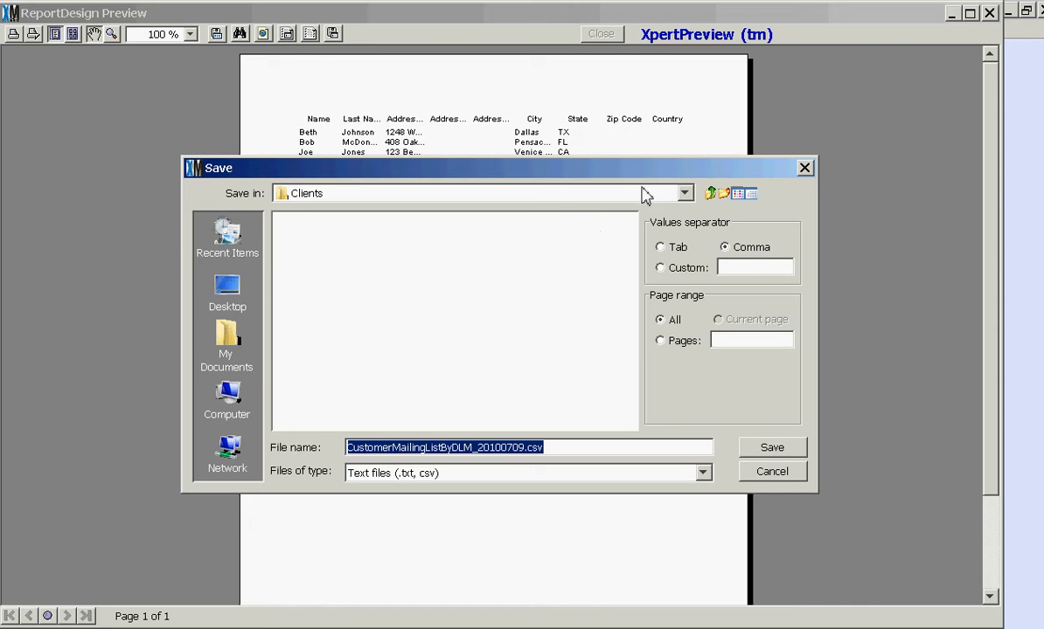
{"action": "left_click", "coordinate": [713, 196]}
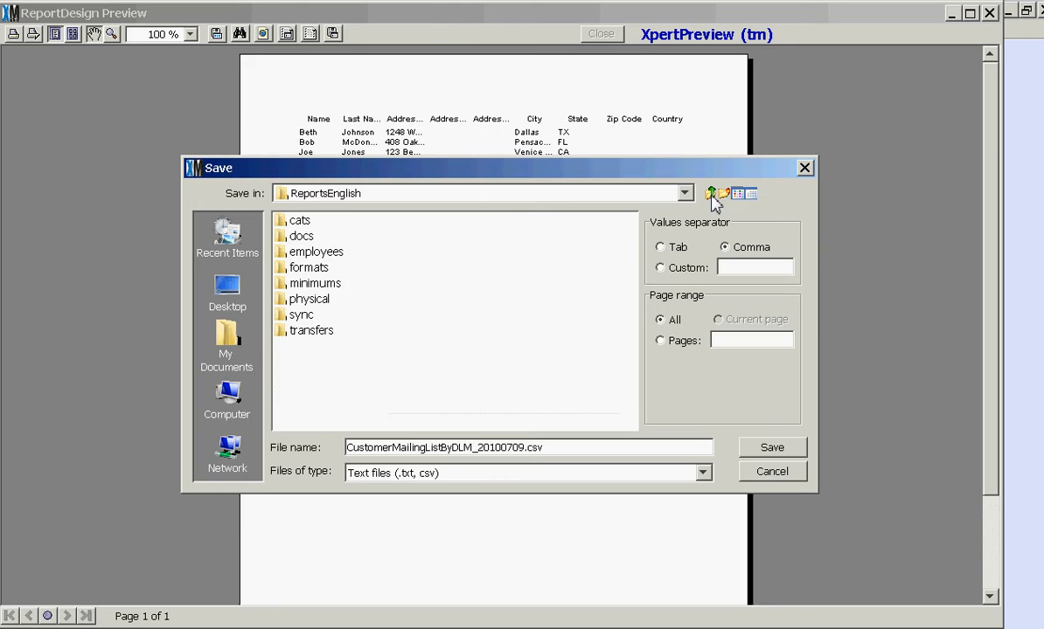
{"action": "left_click", "coordinate": [714, 196]}
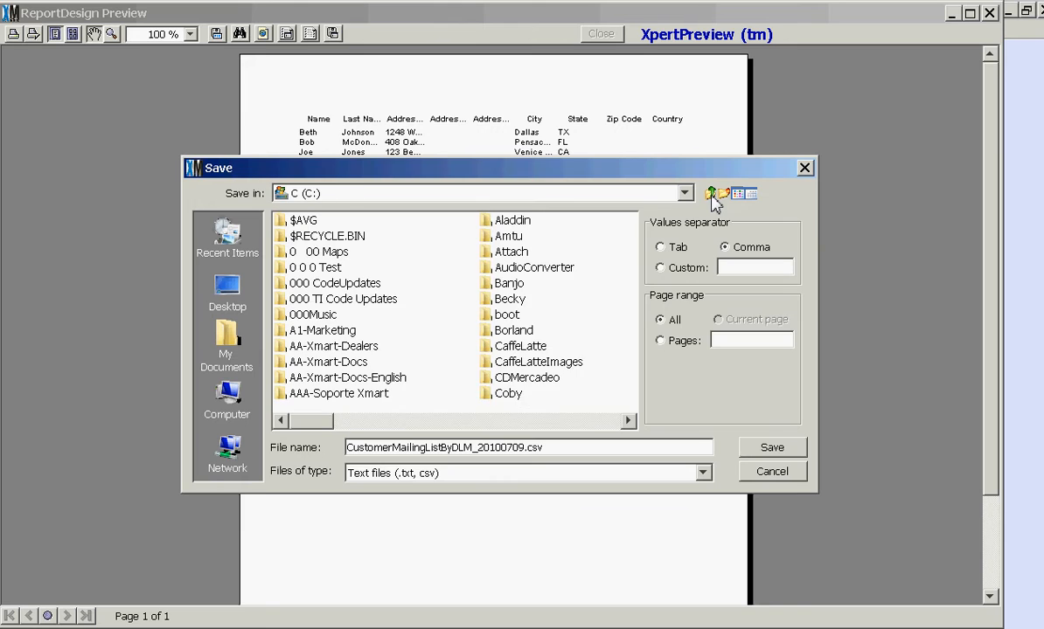
{"action": "double_click", "coordinate": [322, 268]}
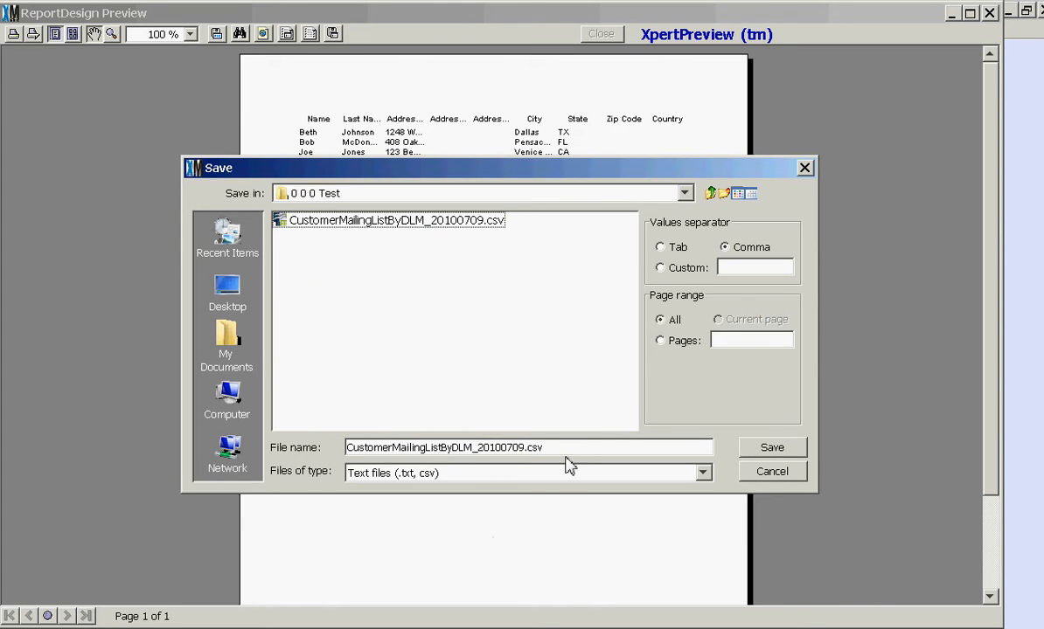
{"action": "left_click", "coordinate": [750, 446]}
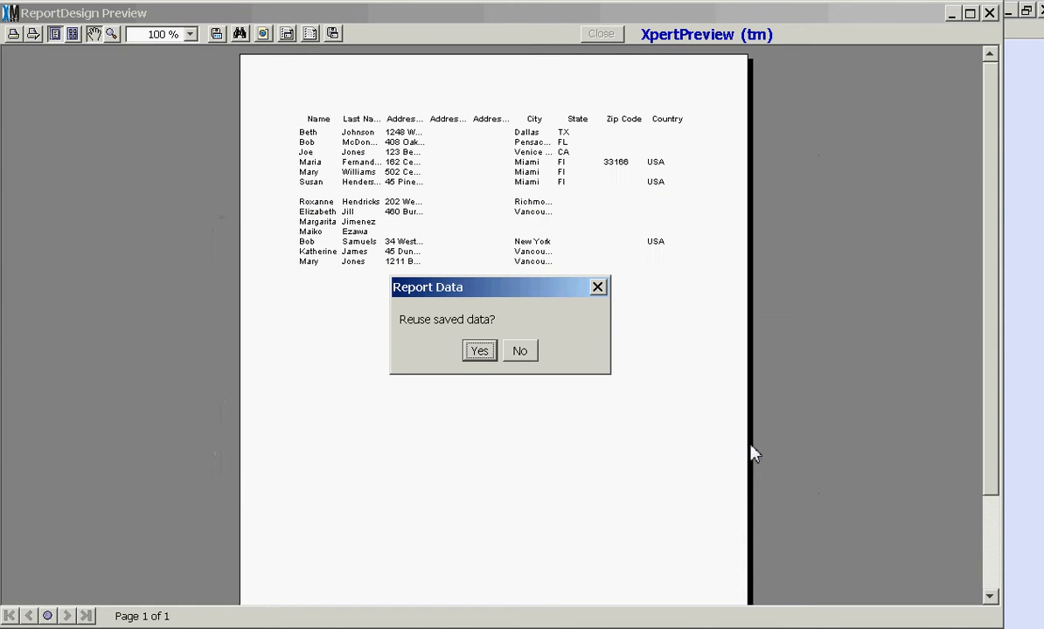
{"action": "left_click", "coordinate": [480, 351]}
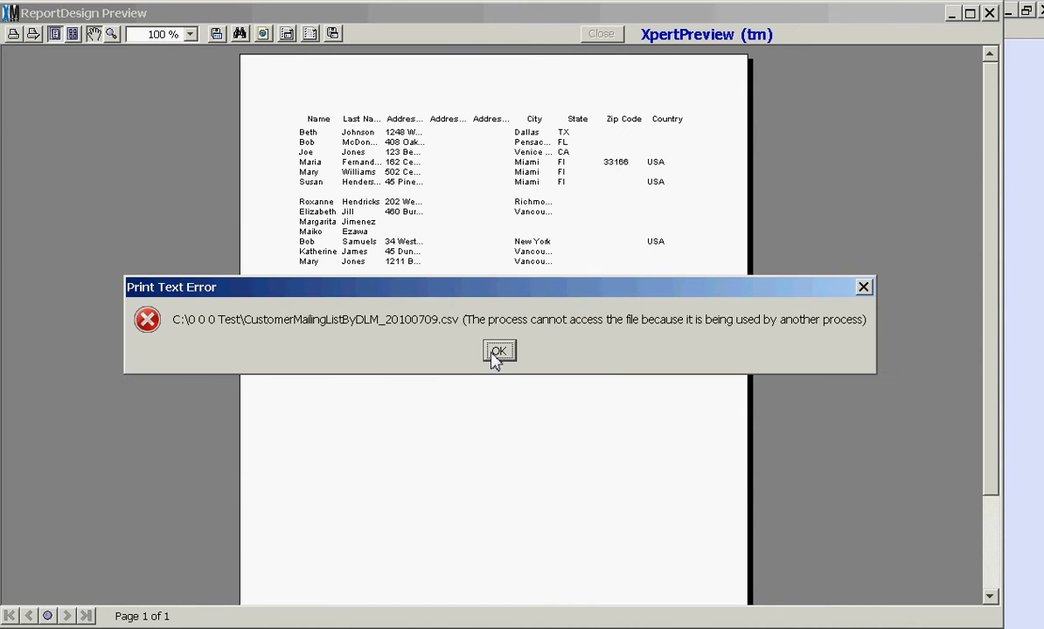
{"action": "left_click", "coordinate": [495, 354]}
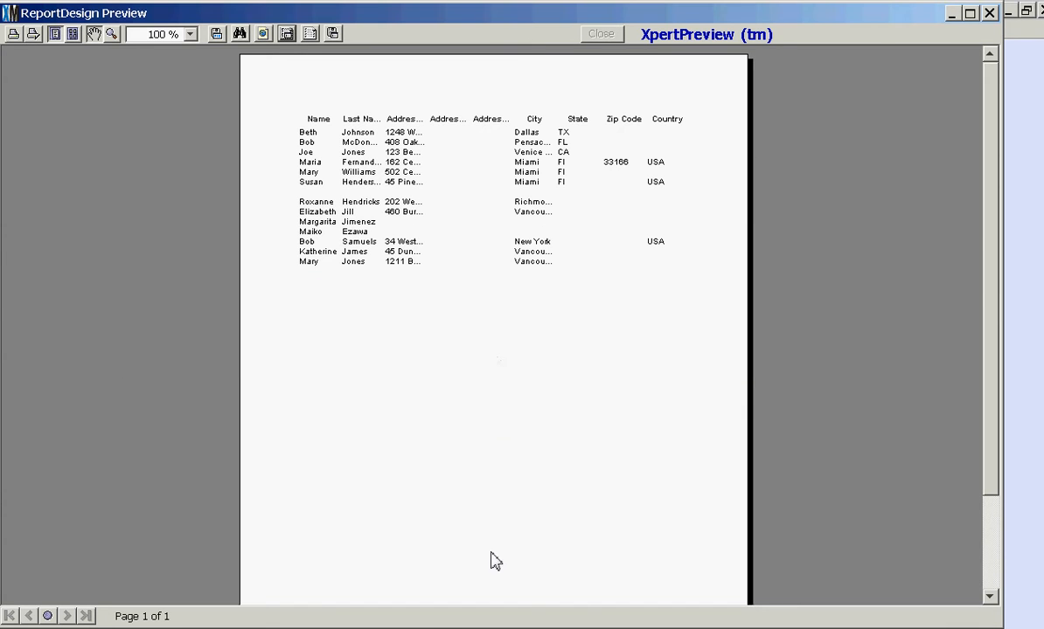
Step: Switch to OpenOffice.org Calc and close the open CustomerMailingListByDLM_20100709.csv spreadsheet
{"action": "left_click", "coordinate": [437, 628]}
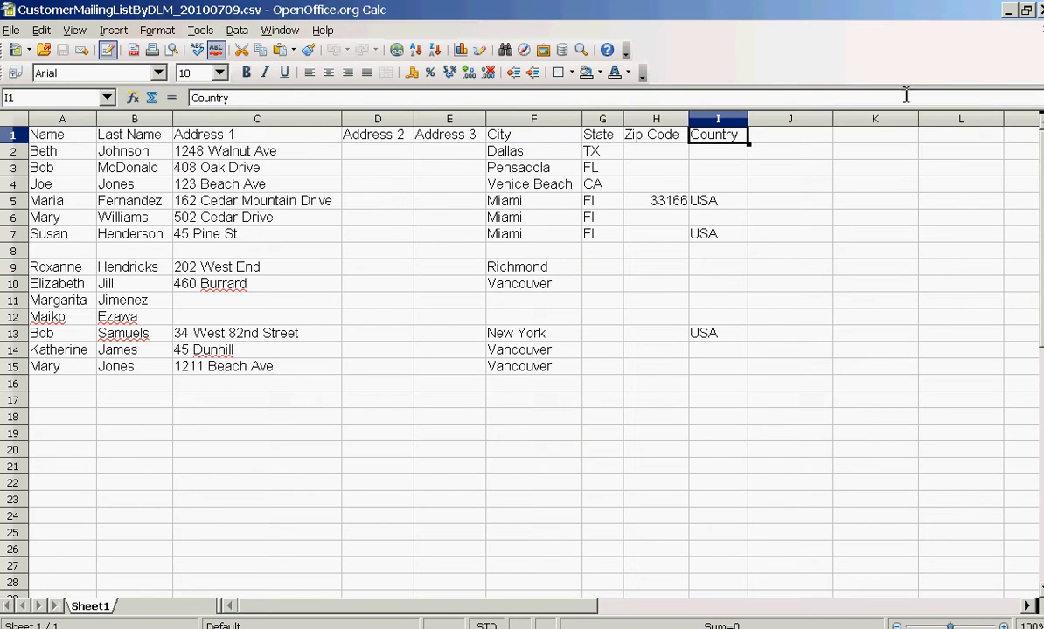
{"action": "left_click", "coordinate": [1042, 10]}
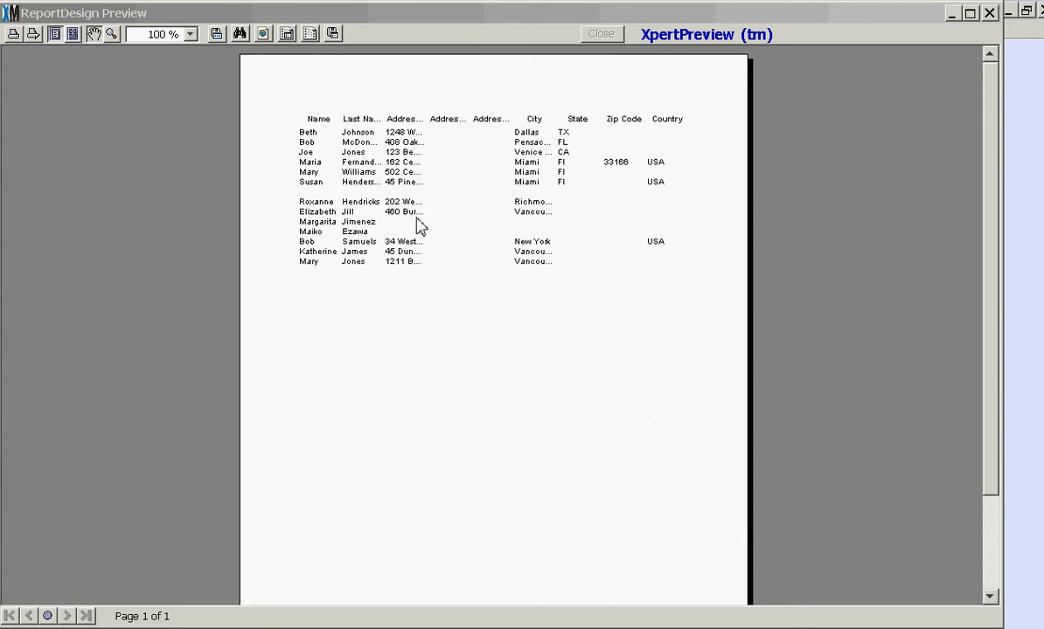
Step: Export the previewed report again as comma-separated CustomerMailingListByDLM_20100709.csv into C:\0 0 0 Test, reusing the saved data
{"action": "left_click", "coordinate": [287, 34]}
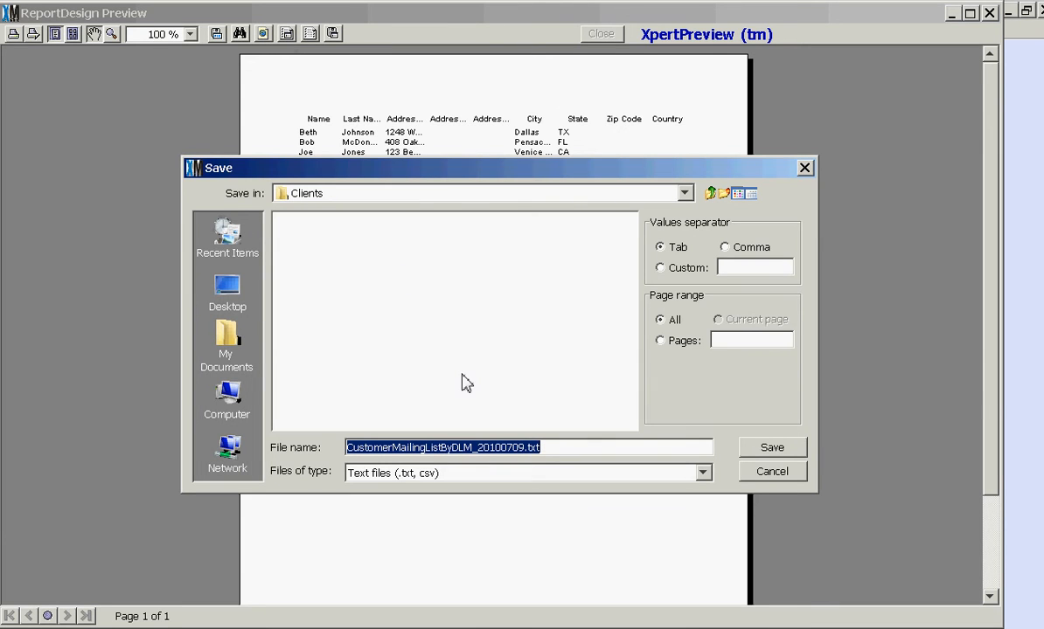
{"action": "left_click", "coordinate": [725, 249]}
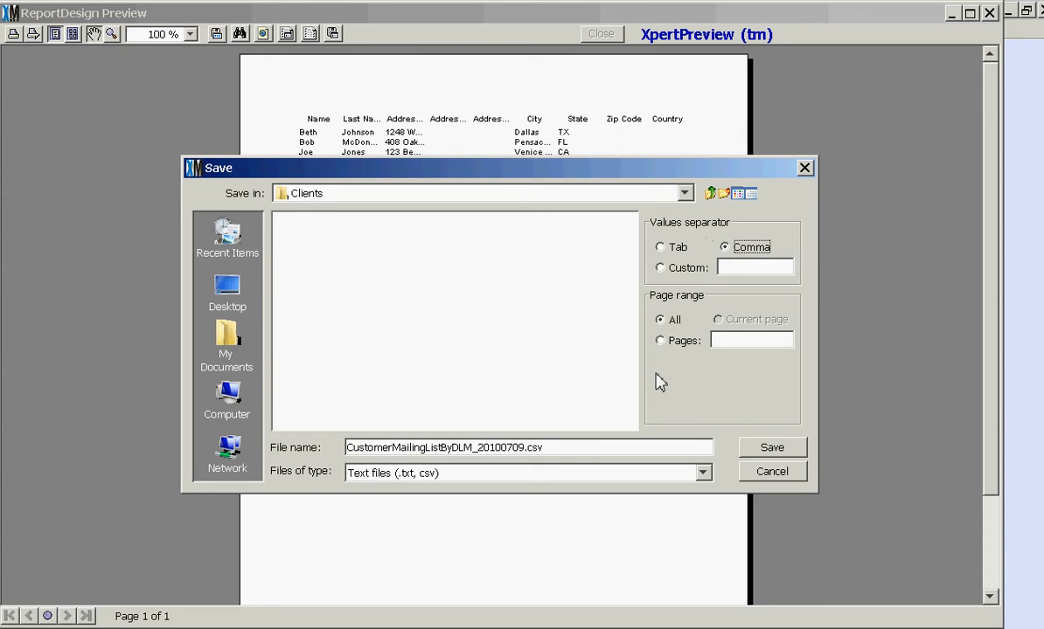
{"action": "left_click", "coordinate": [639, 447]}
{"action": "double_click", "coordinate": [630, 450]}
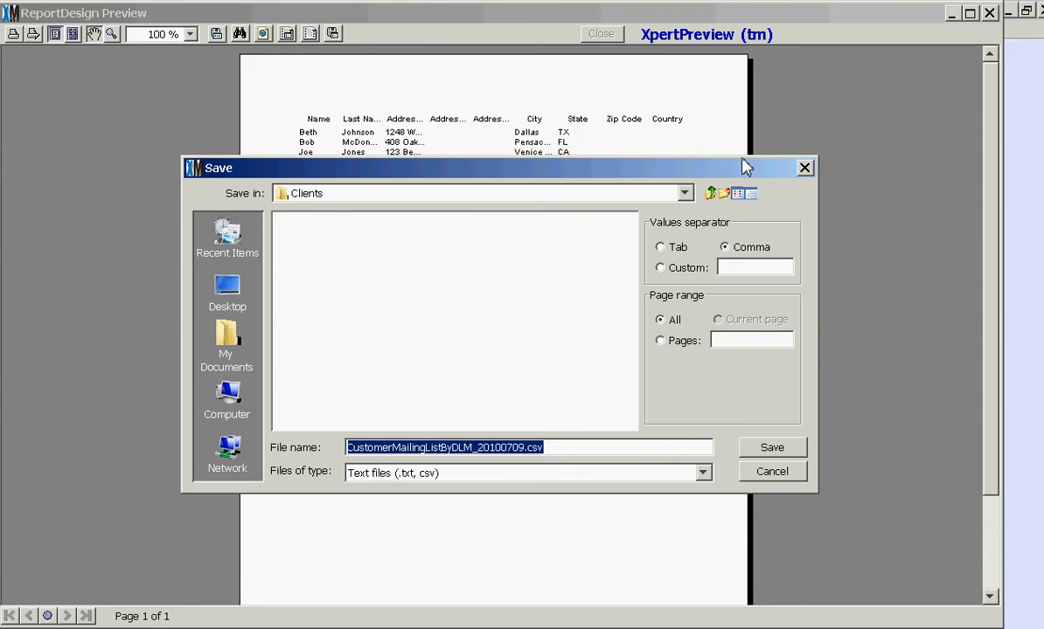
{"action": "left_click", "coordinate": [686, 194]}
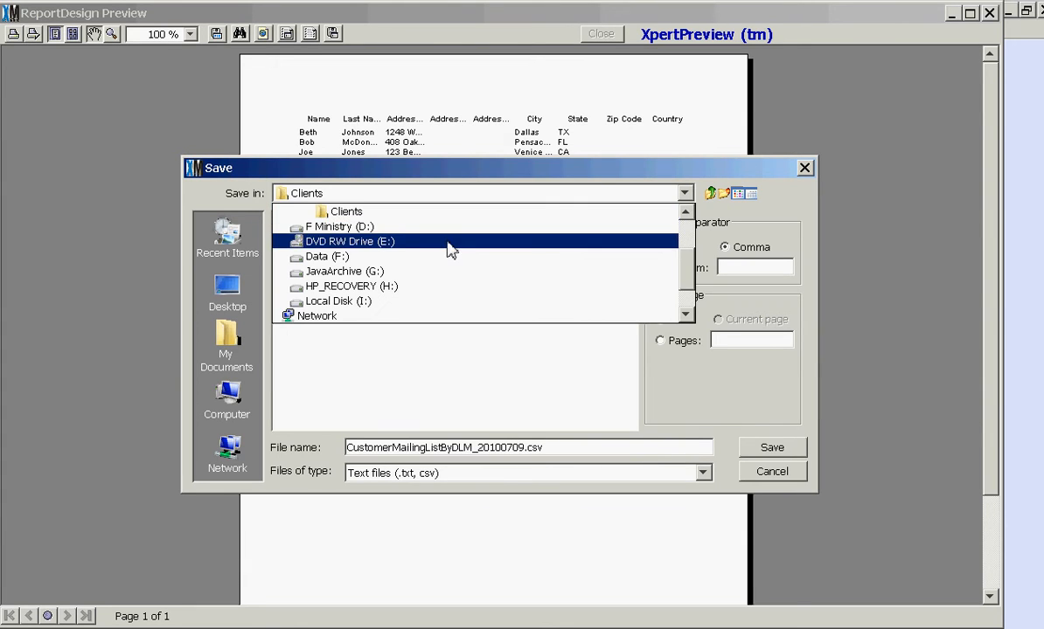
{"action": "scroll", "coordinate": [647, 262], "scroll_direction": "up", "scroll_amount": 2}
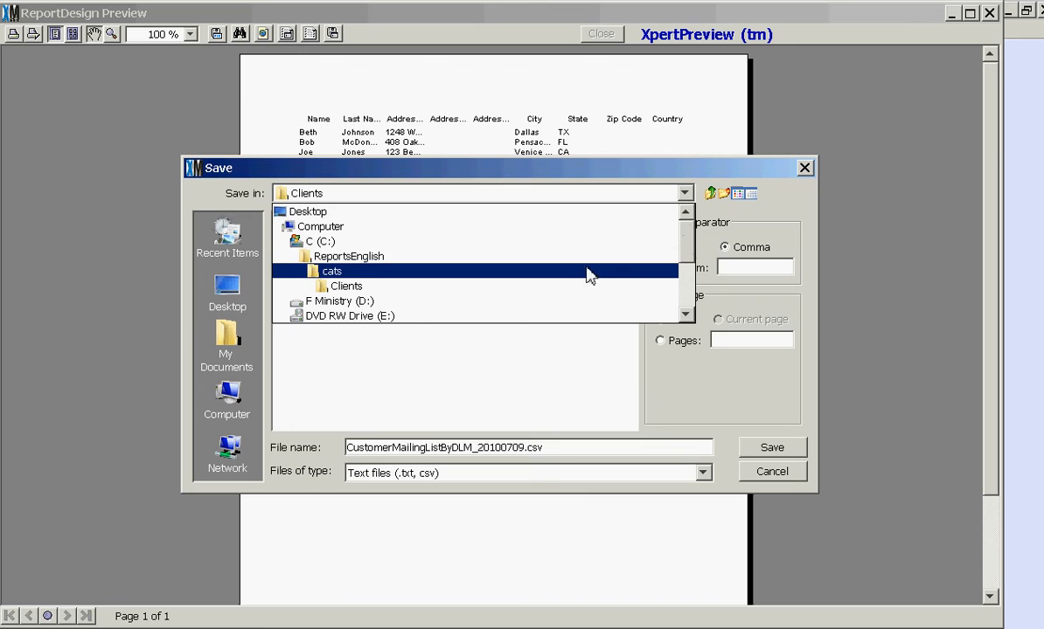
{"action": "left_click", "coordinate": [335, 243]}
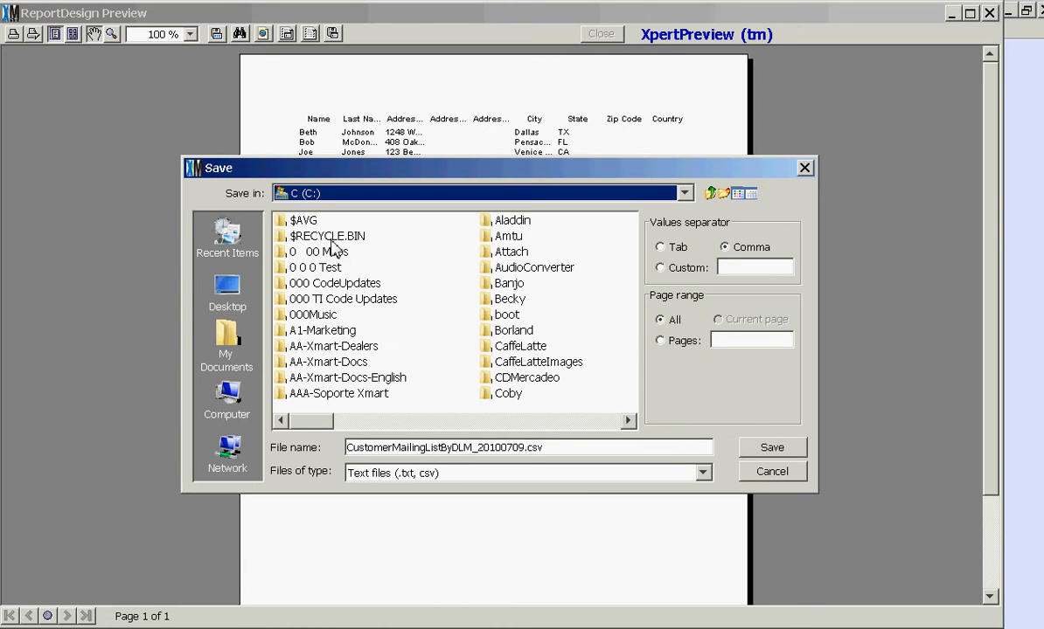
{"action": "double_click", "coordinate": [324, 273]}
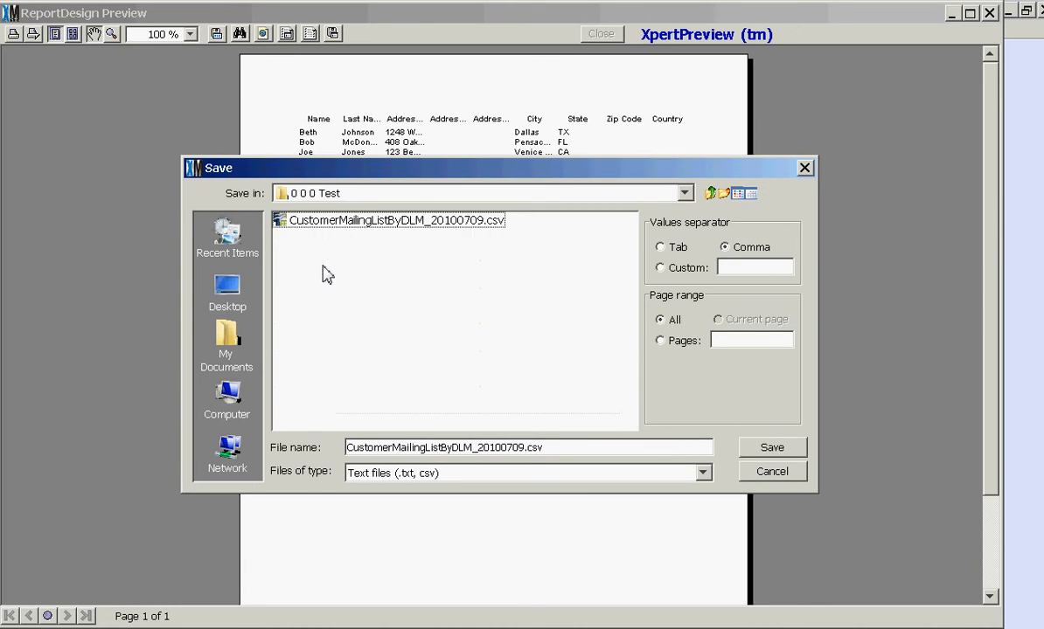
{"action": "left_click", "coordinate": [756, 452]}
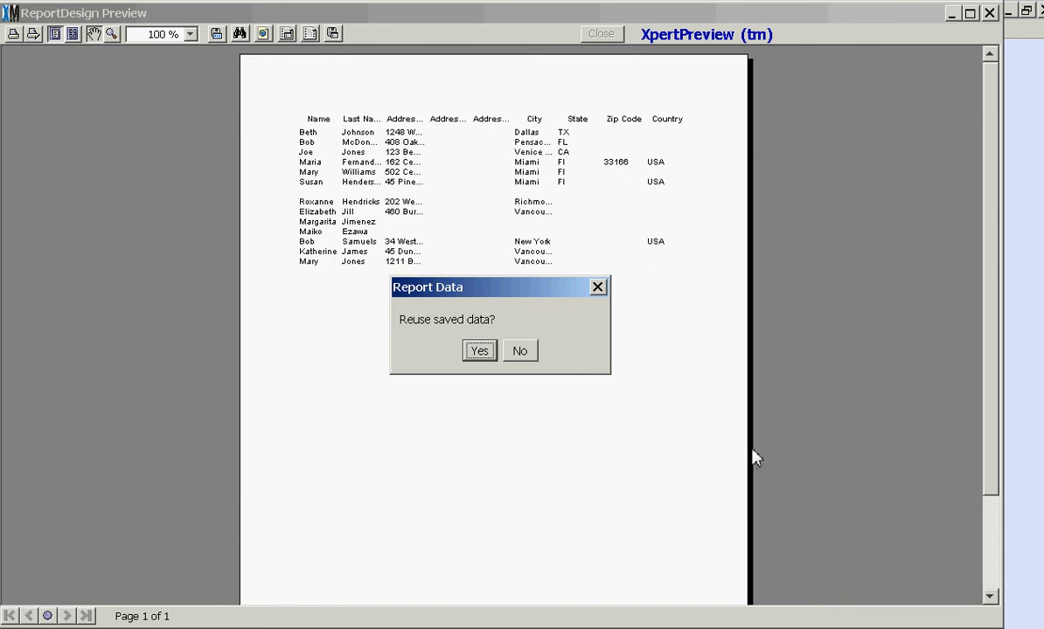
{"action": "left_click", "coordinate": [479, 351]}
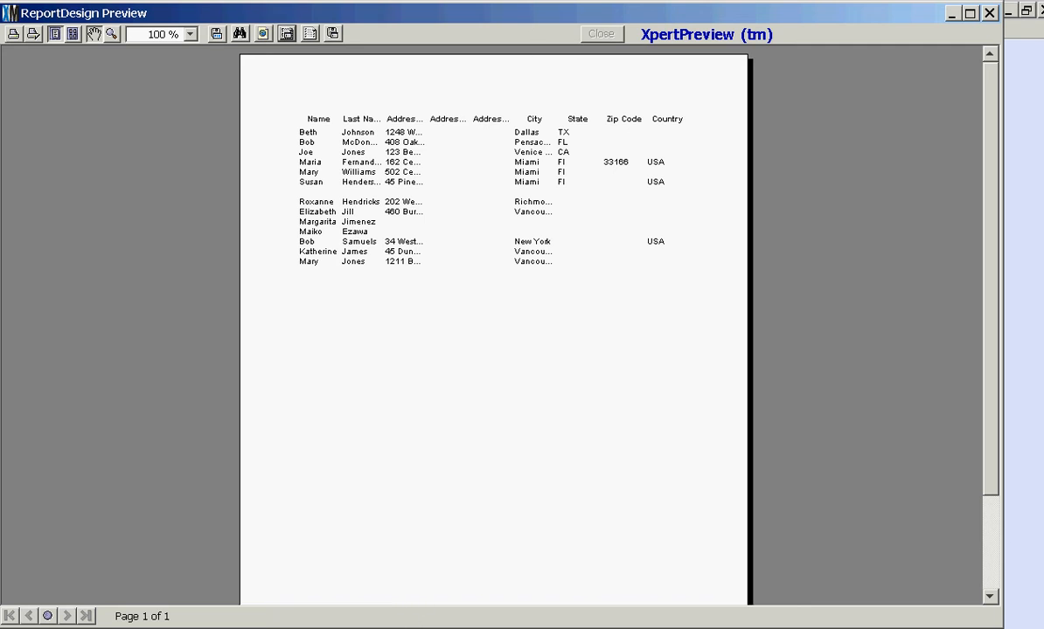
Step: Switch to Windows Explorer, sort the C: drive contents by name and open the 0 0 0 Test folder
{"action": "key", "text": "alt+Tab"}
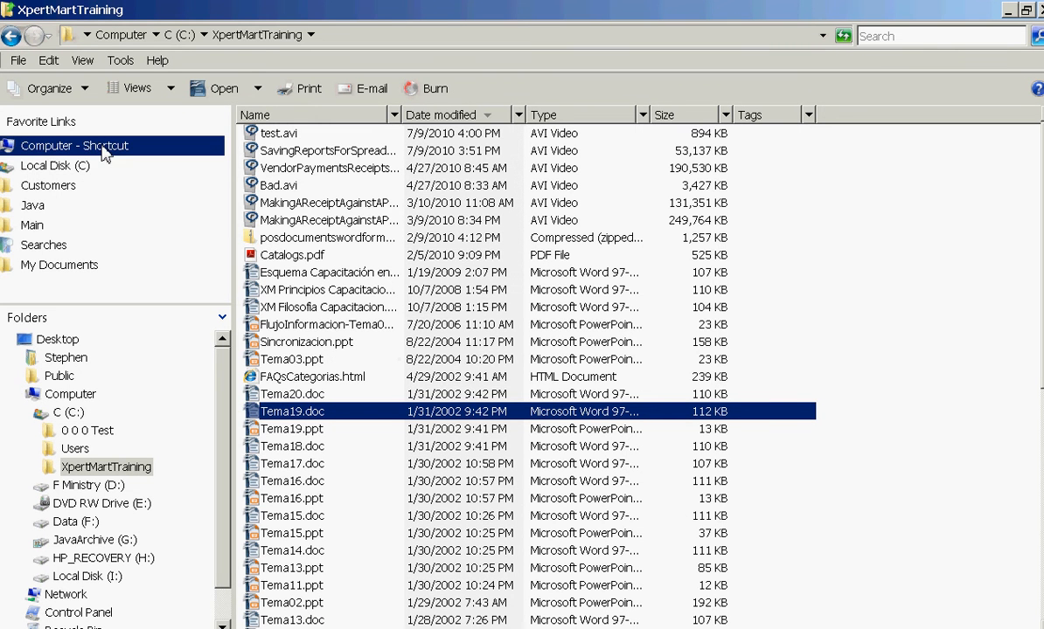
{"action": "left_click", "coordinate": [83, 166]}
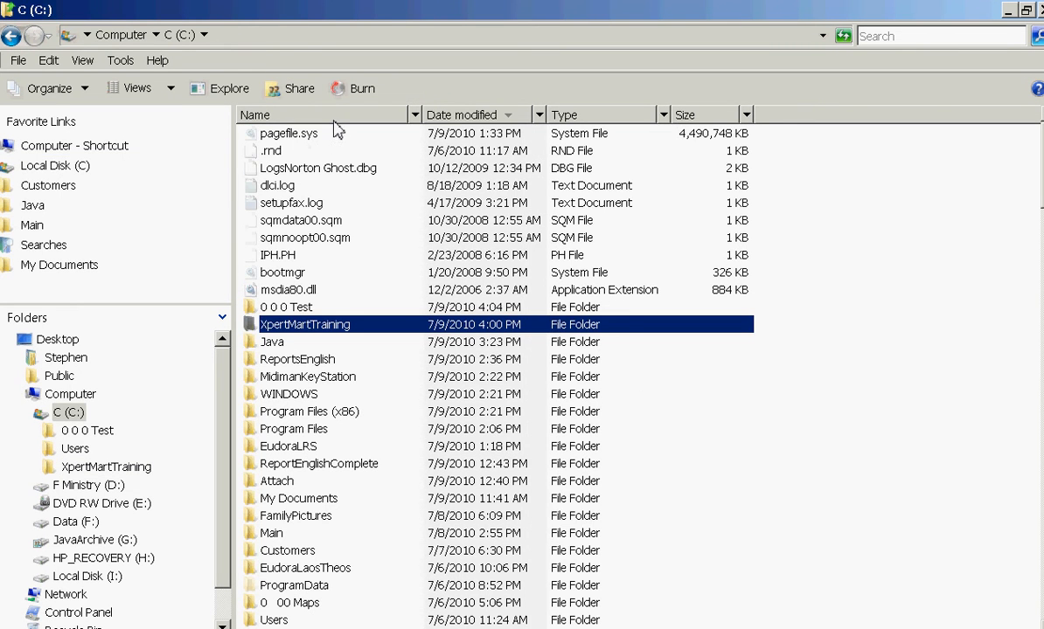
{"action": "left_click", "coordinate": [333, 118]}
{"action": "double_click", "coordinate": [288, 169]}
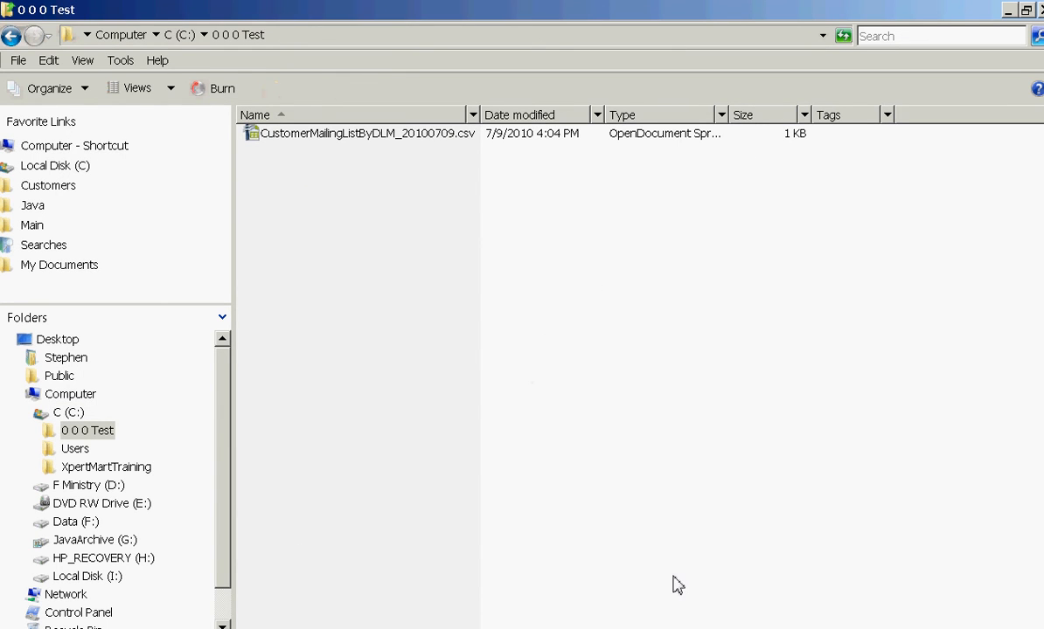
Step: Open CustomerMailingListByDLM_20100709.csv in OpenOffice.org Calc as a comma-separated import and check its header row
{"action": "double_click", "coordinate": [406, 137]}
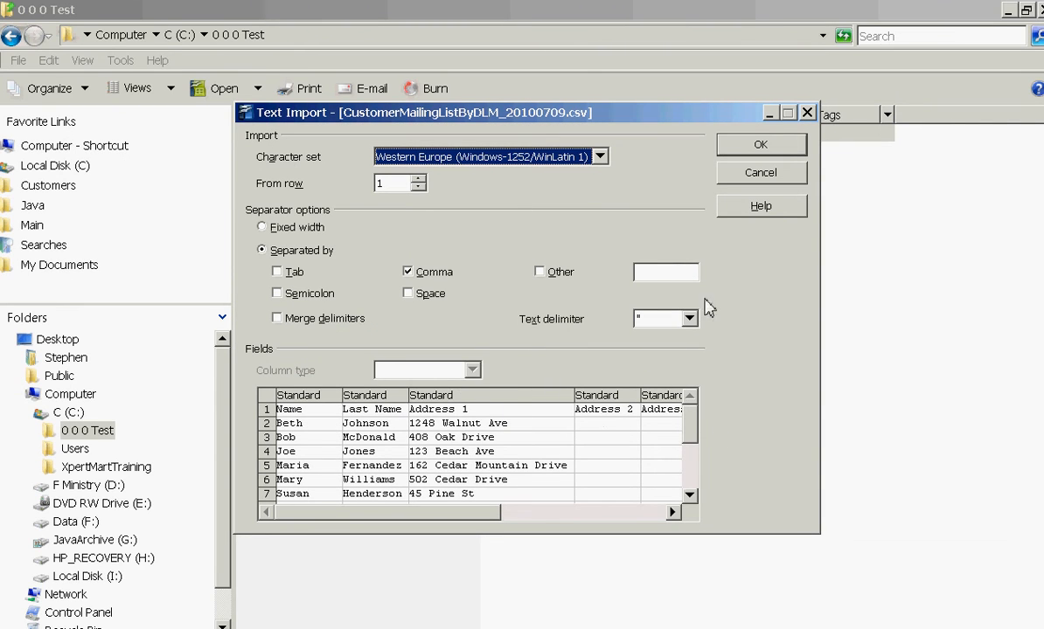
{"action": "left_click", "coordinate": [771, 149]}
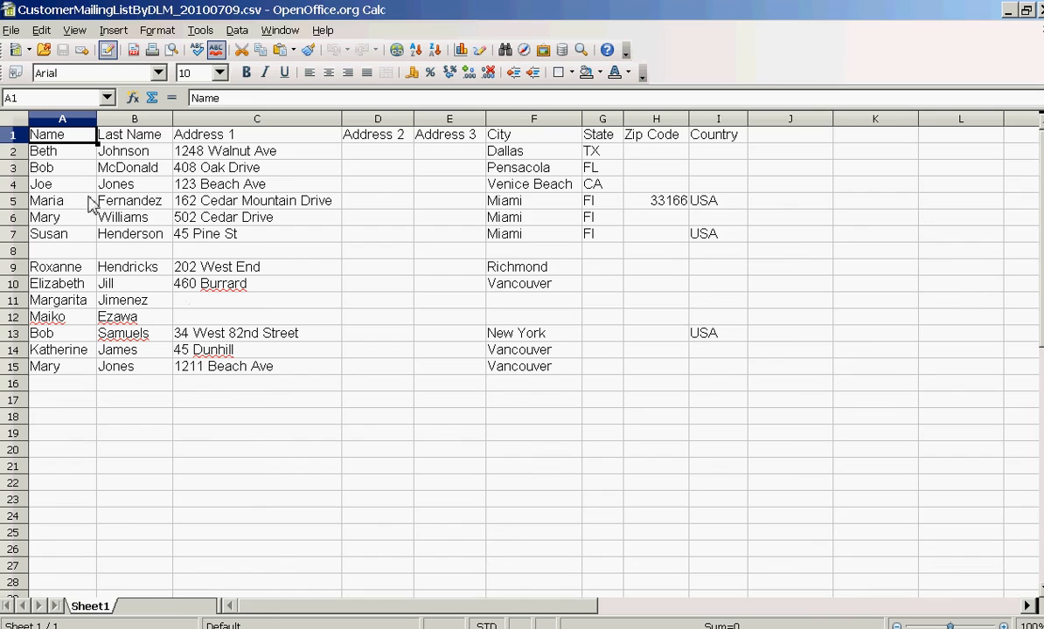
{"action": "left_click", "coordinate": [20, 135]}
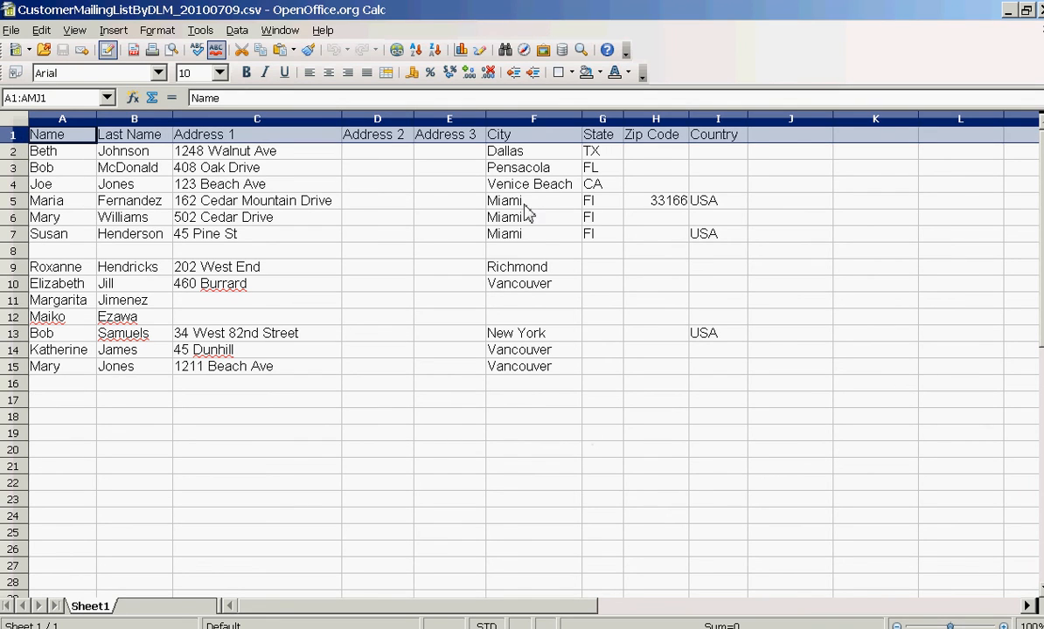
{"action": "left_click", "coordinate": [491, 318]}
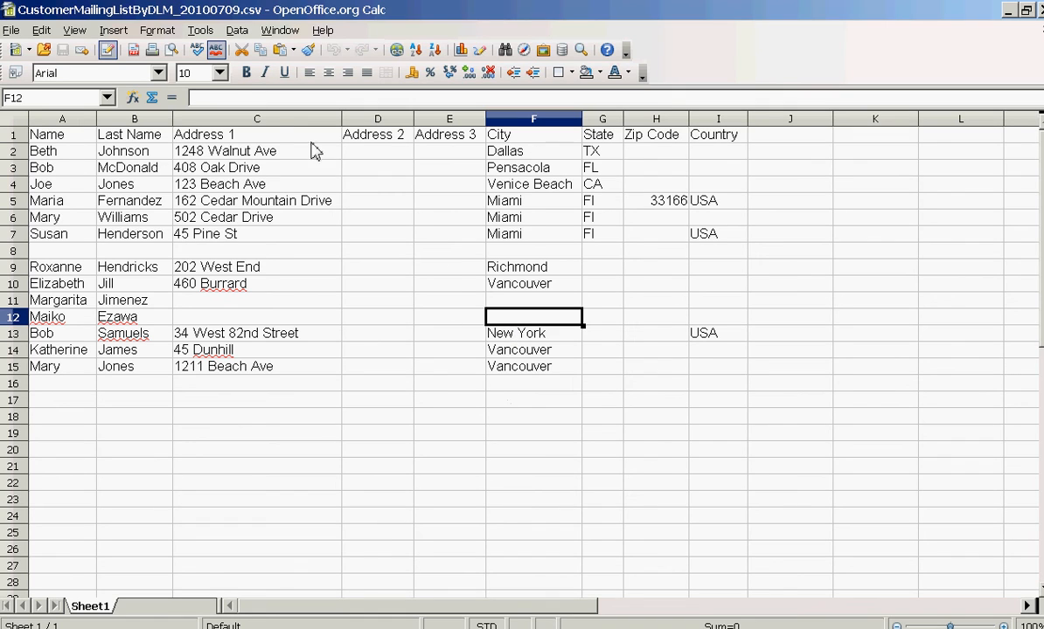
Step: Select the entire header row of the imported mailing list to check its column names, and close the spreadsheet
{"action": "left_click", "coordinate": [15, 136]}
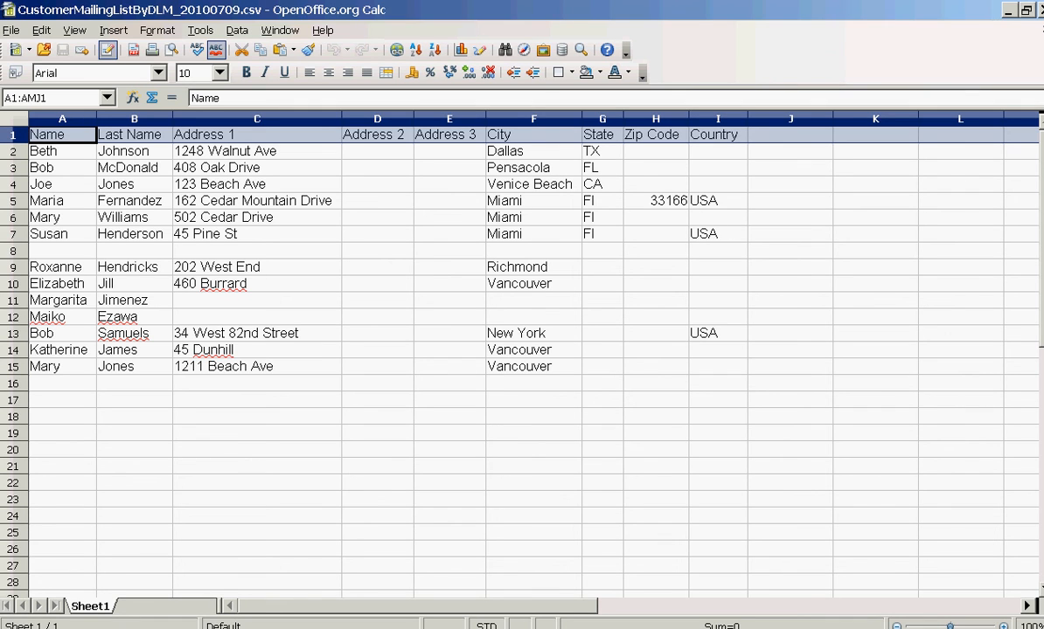
{"action": "left_click", "coordinate": [1042, 10]}
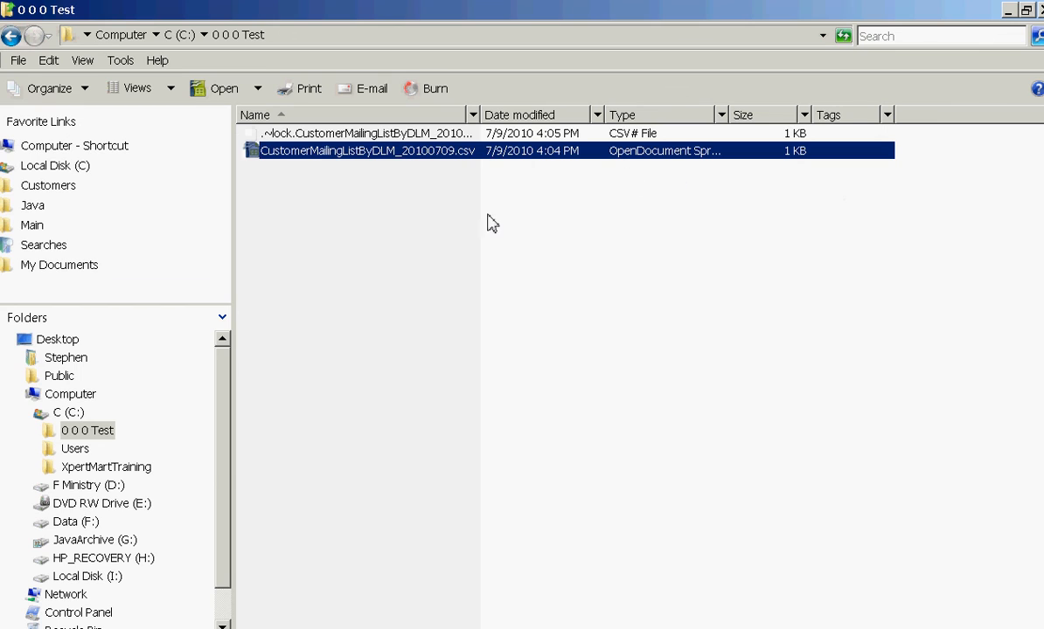
Step: Open CustomerMailingListByDLM_20100709.csv from the 0 0 0 Test folder in TextPad to view its raw text
{"action": "right_click", "coordinate": [382, 140]}
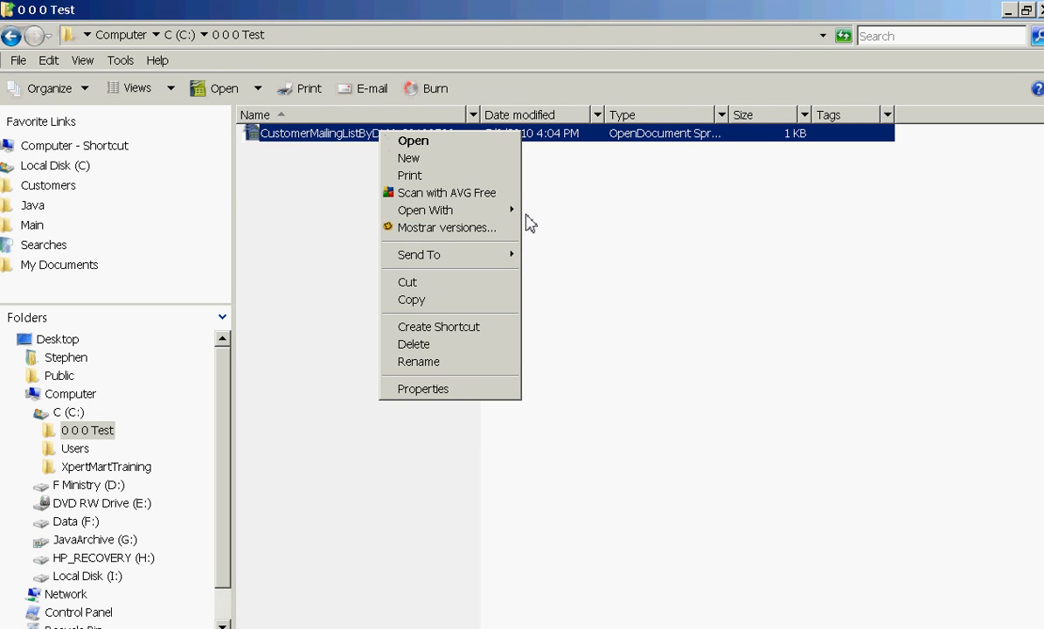
{"action": "mouse_move", "coordinate": [514, 212]}
{"action": "left_click", "coordinate": [537, 266]}
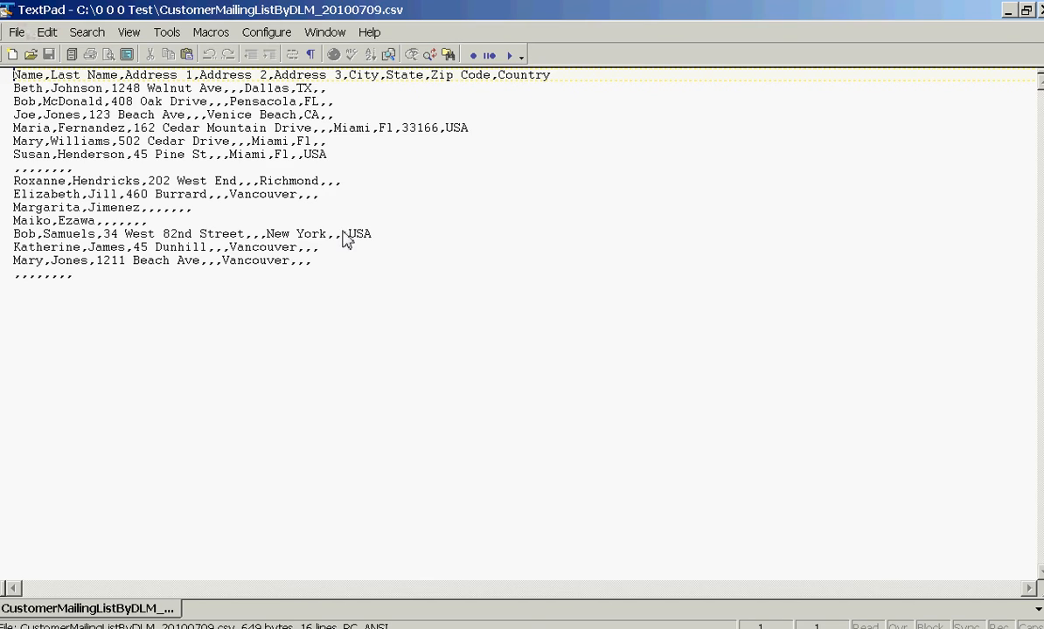
Step: Examine the comma-separated header line and the first customer record in the raw text, and close TextPad
{"action": "left_click", "coordinate": [19, 75]}
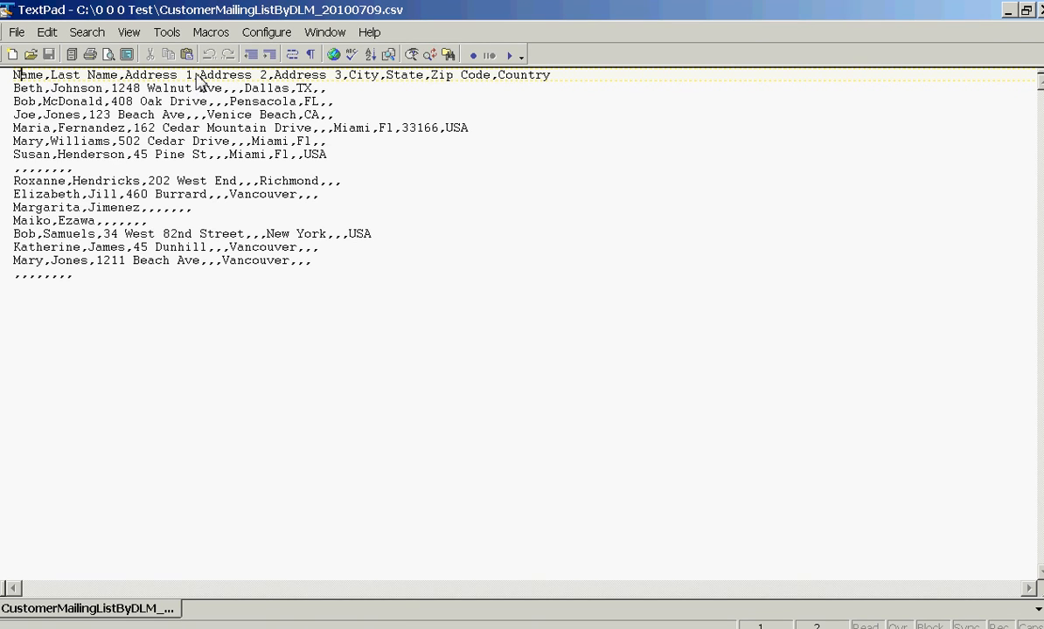
{"action": "left_click", "coordinate": [34, 87]}
{"action": "left_click", "coordinate": [1041, 10]}
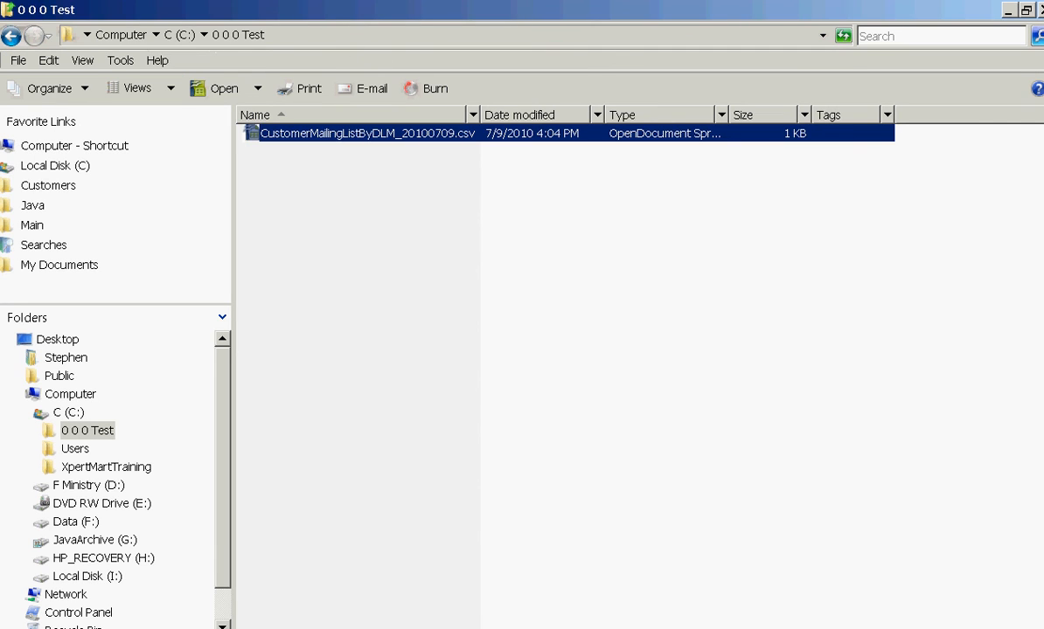